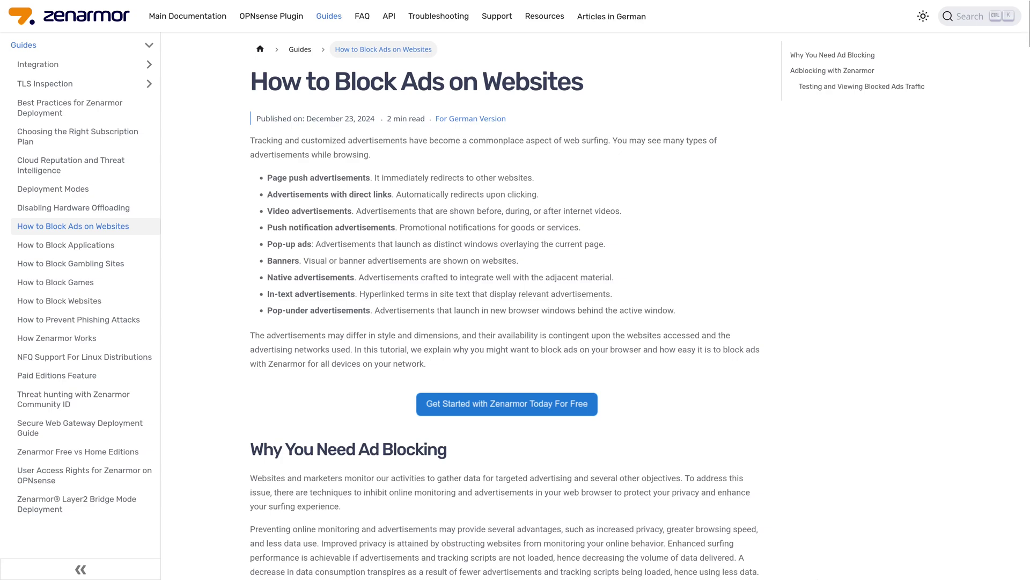
Scroll the Zenarmor guide down to the 'Adblocking with Zenarmor' step list.
scroll(504, 306, down, 8)
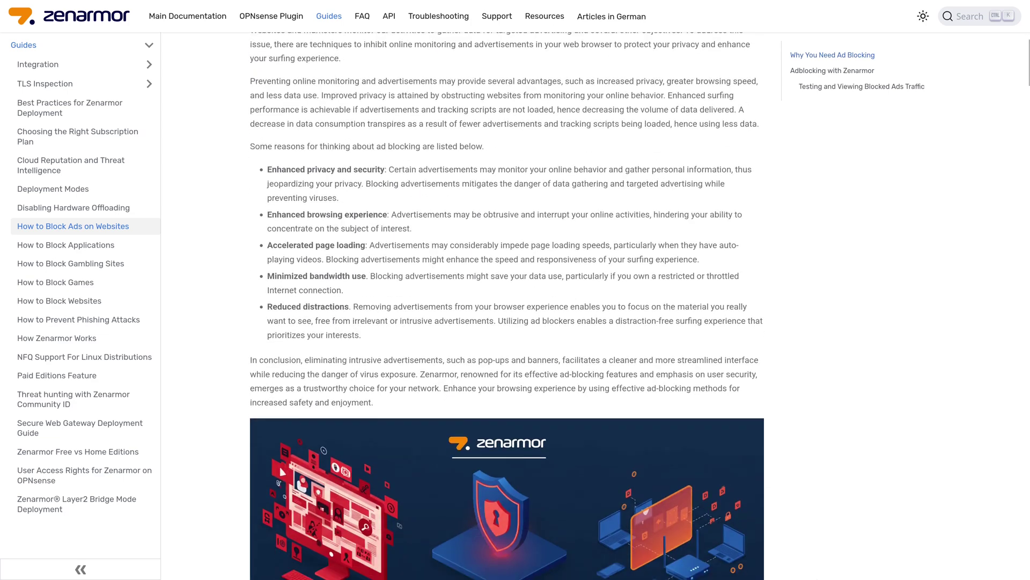
scroll(508, 305, down, 6)
scroll(507, 306, down, 3)
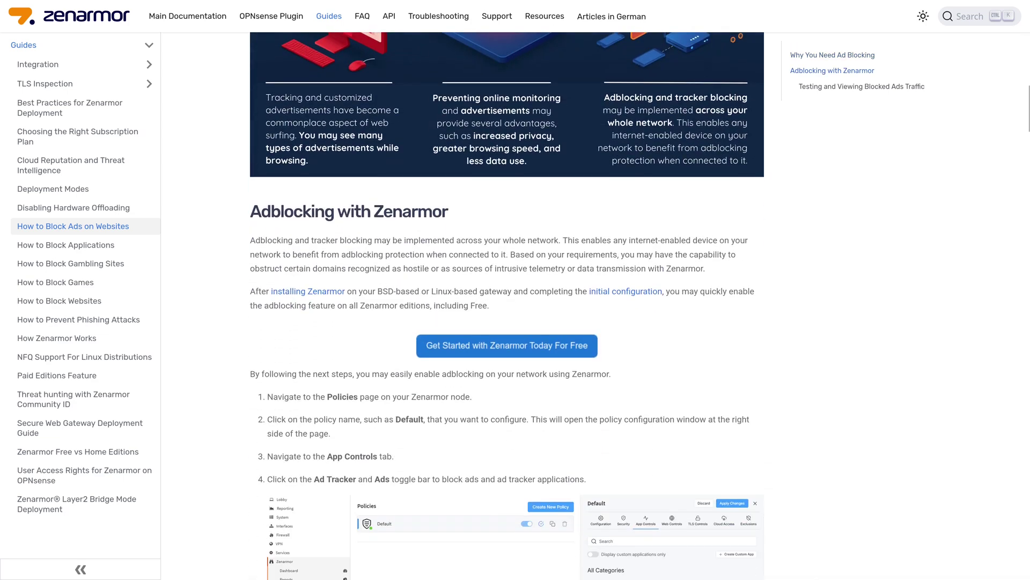
scroll(508, 306, down, 2)
scroll(507, 306, down, 3)
scroll(507, 306, down, 5)
scroll(508, 306, down, 6)
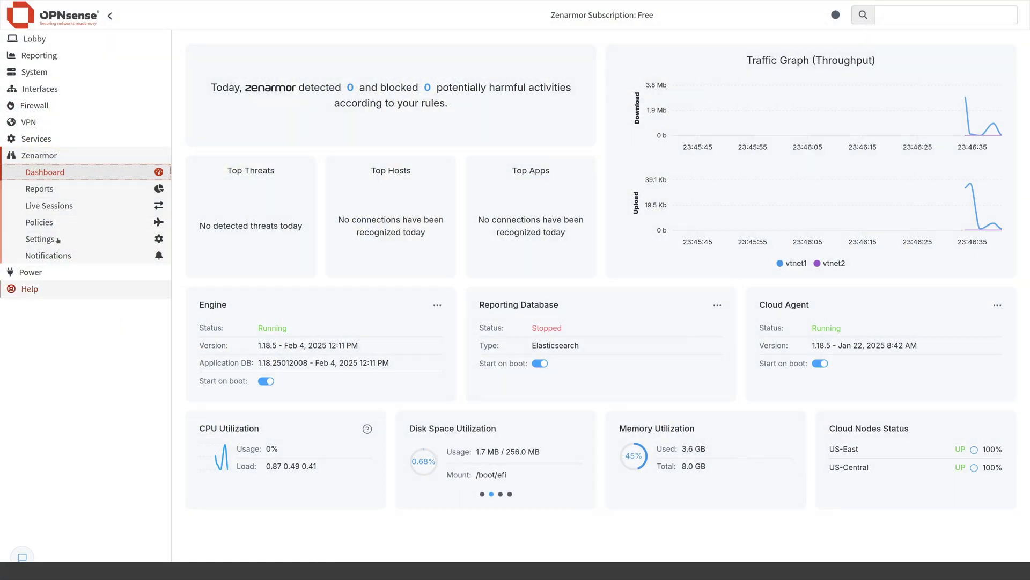
Switch on blocking for Ad Tracker and Ads in the Default policy's App Controls.
click(49, 223)
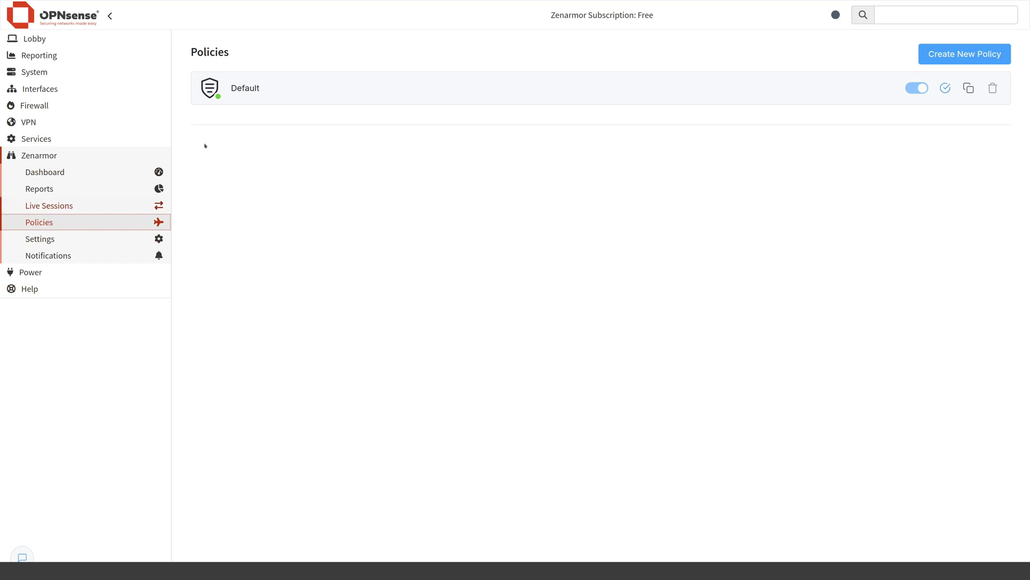
click(248, 90)
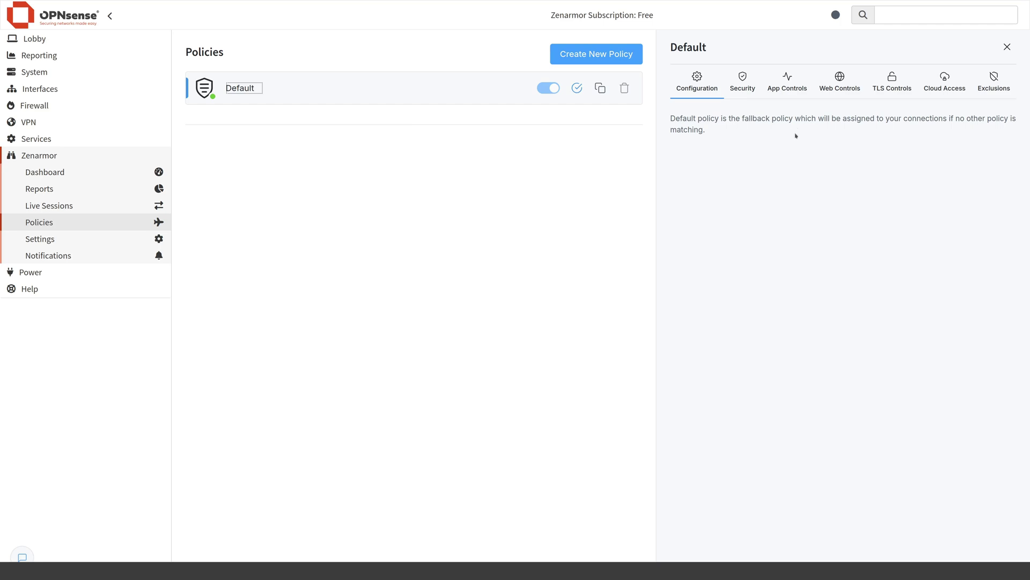
click(795, 85)
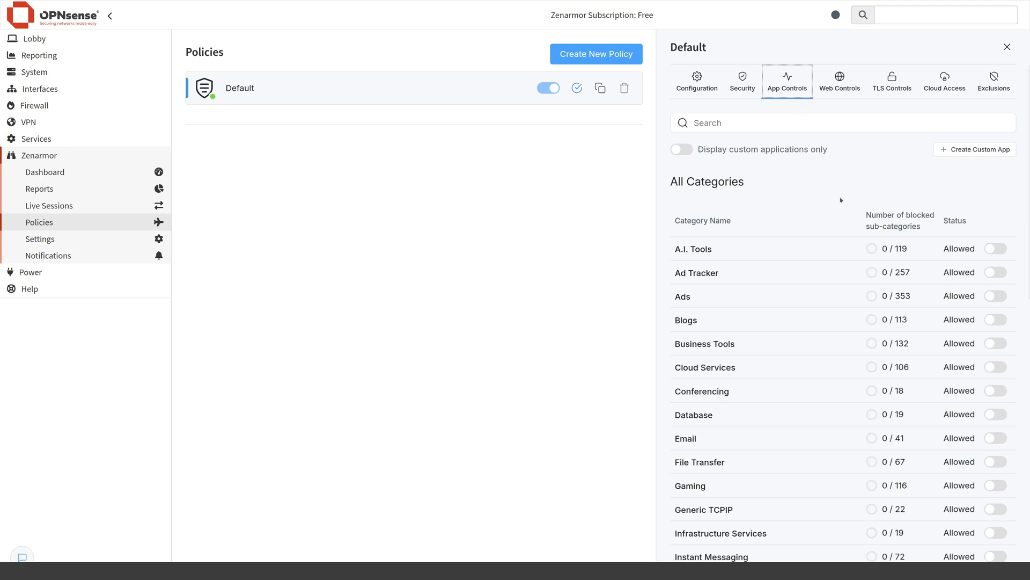
click(995, 272)
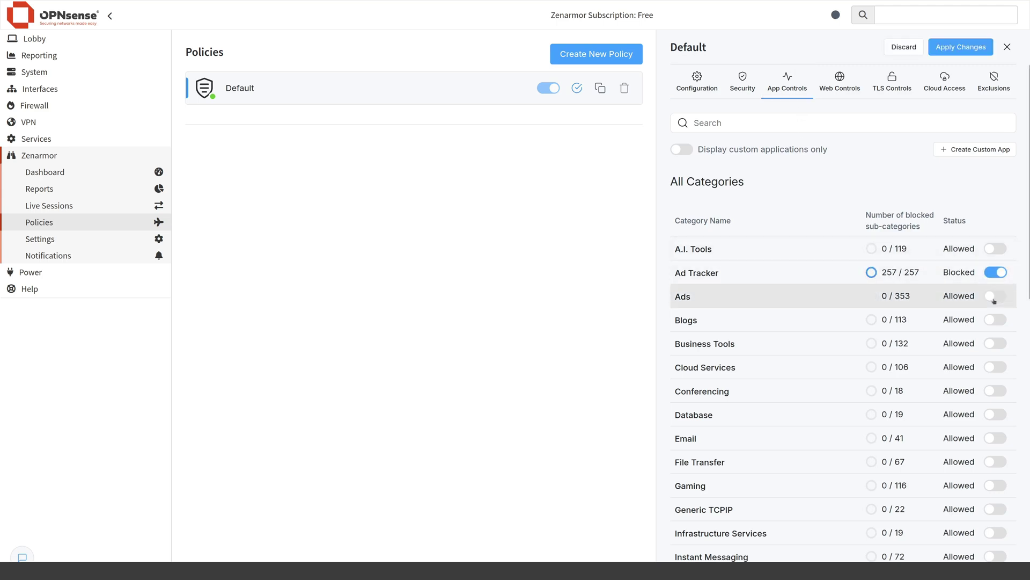
click(995, 296)
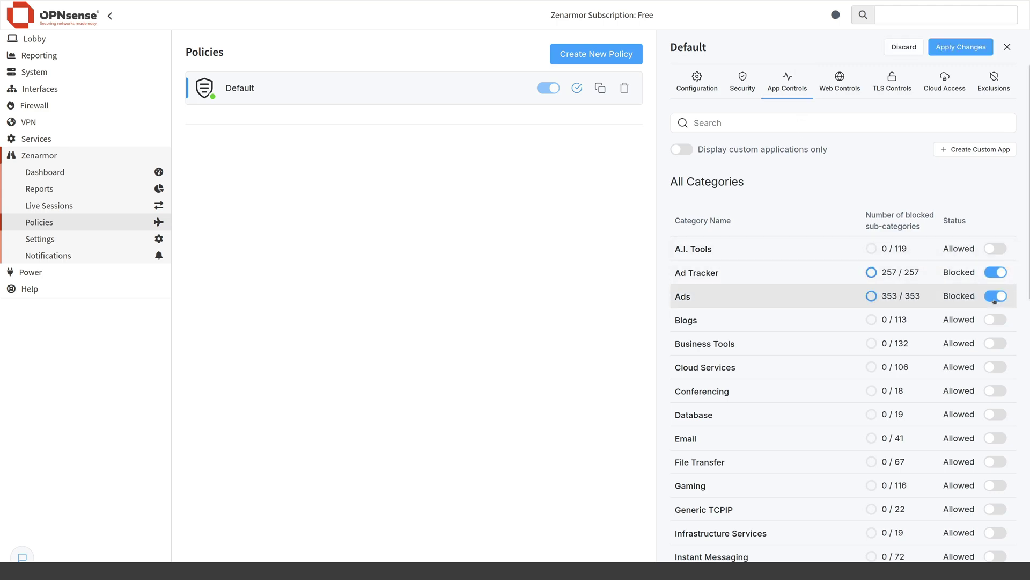
click(842, 86)
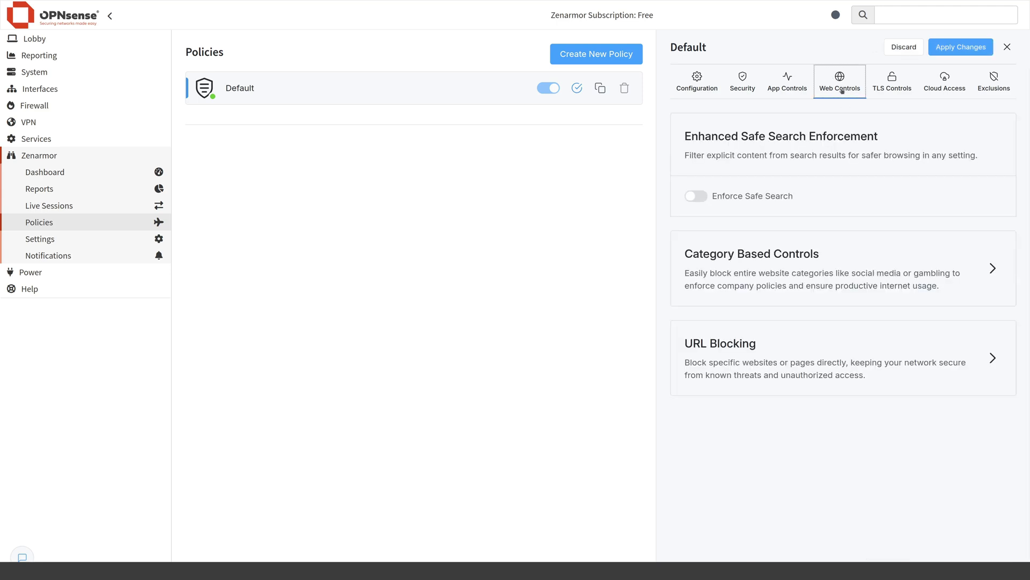
Pick the High Control profile under Category Based Controls and apply the changes.
click(842, 267)
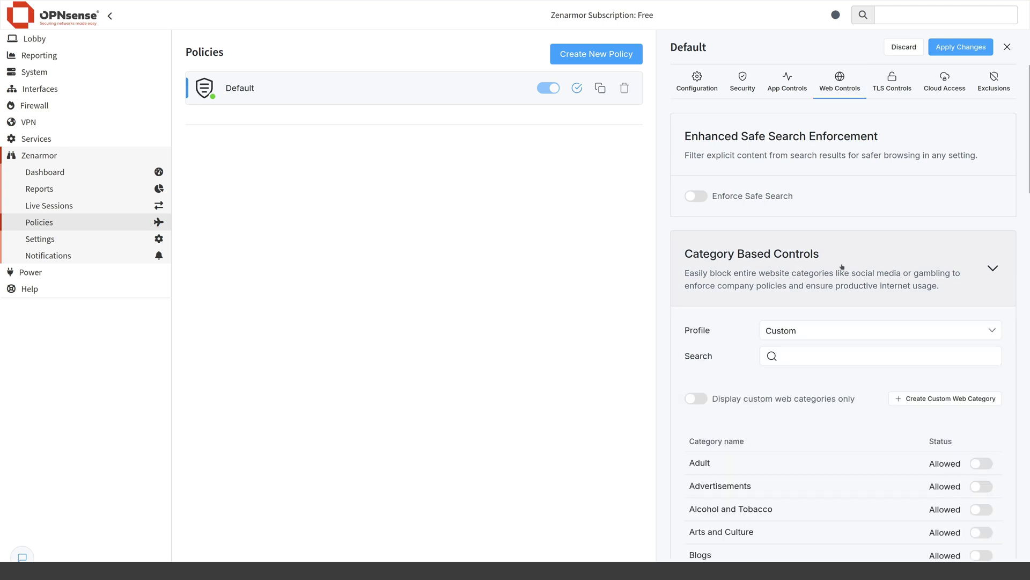
scroll(842, 267, down, 1)
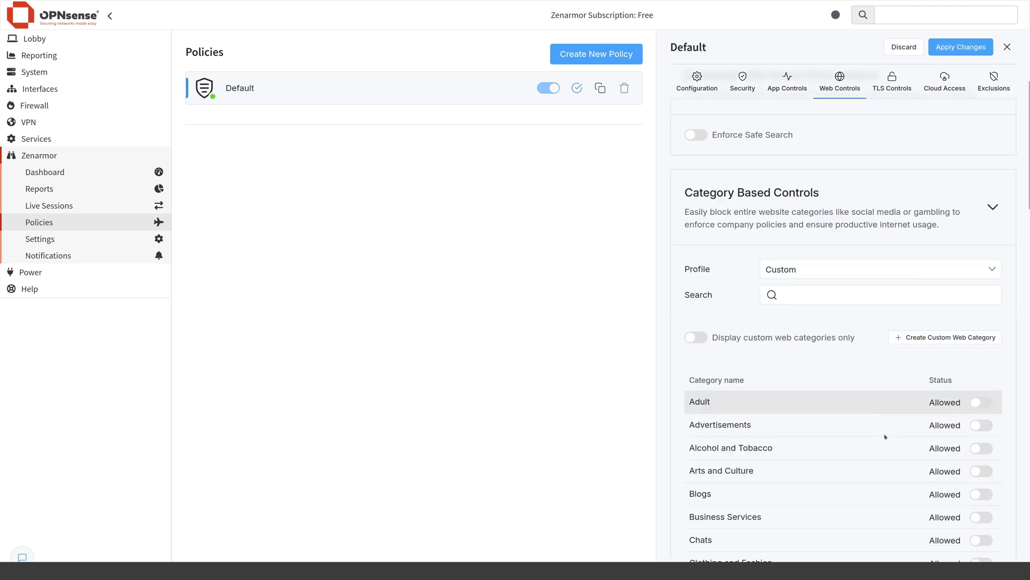
click(811, 276)
click(802, 317)
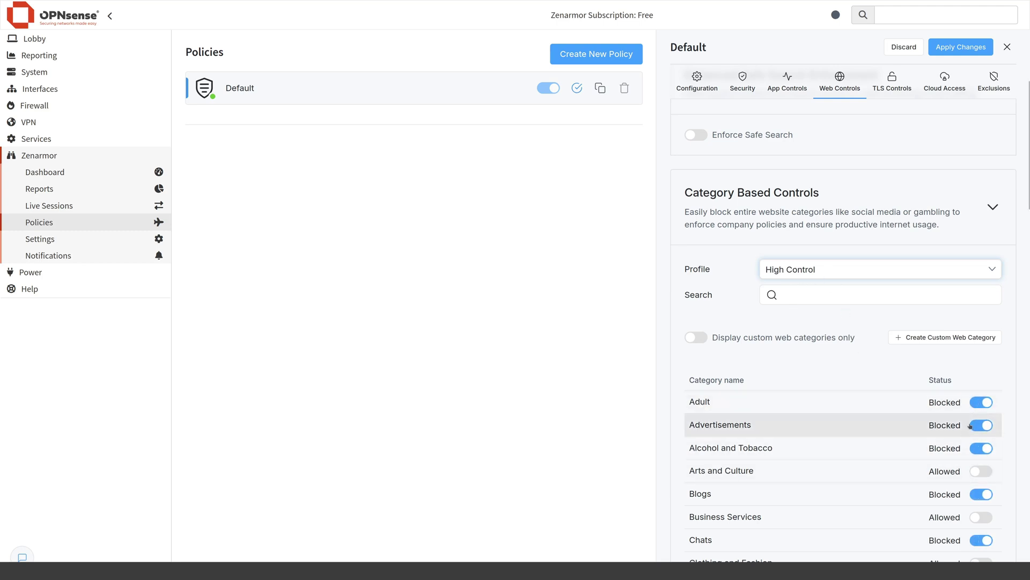
click(953, 50)
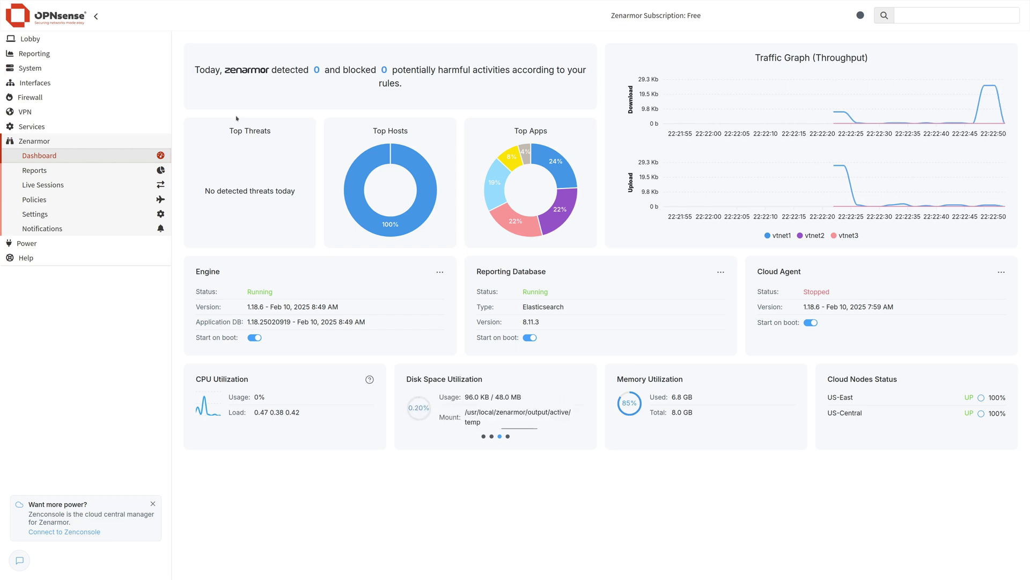
Show the Blocks tab of Live Sessions, listing blocked ad domains.
click(55, 186)
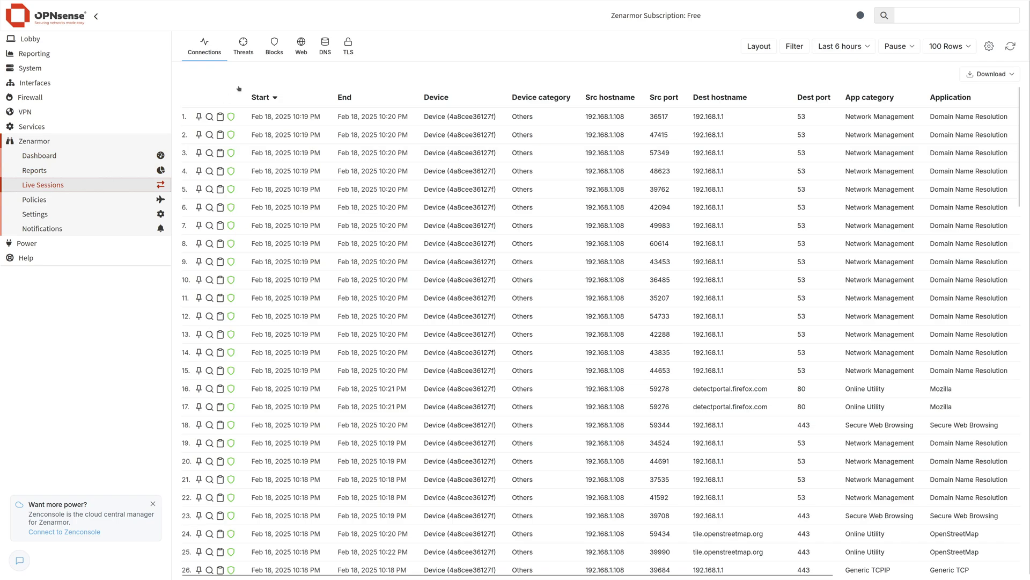
click(277, 51)
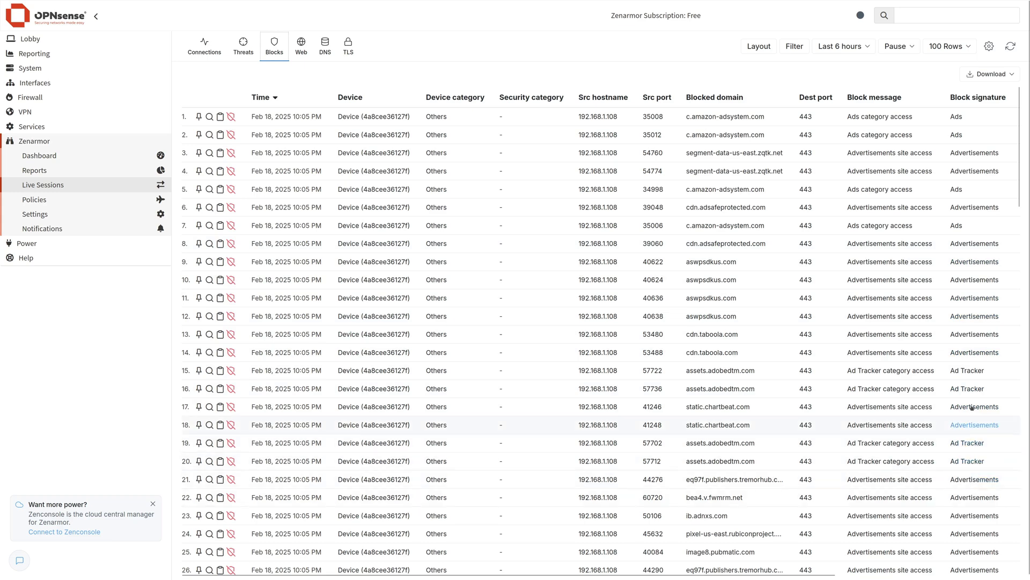
Filter blocked sessions to the Ad Tracker signature and view one session's details.
click(968, 371)
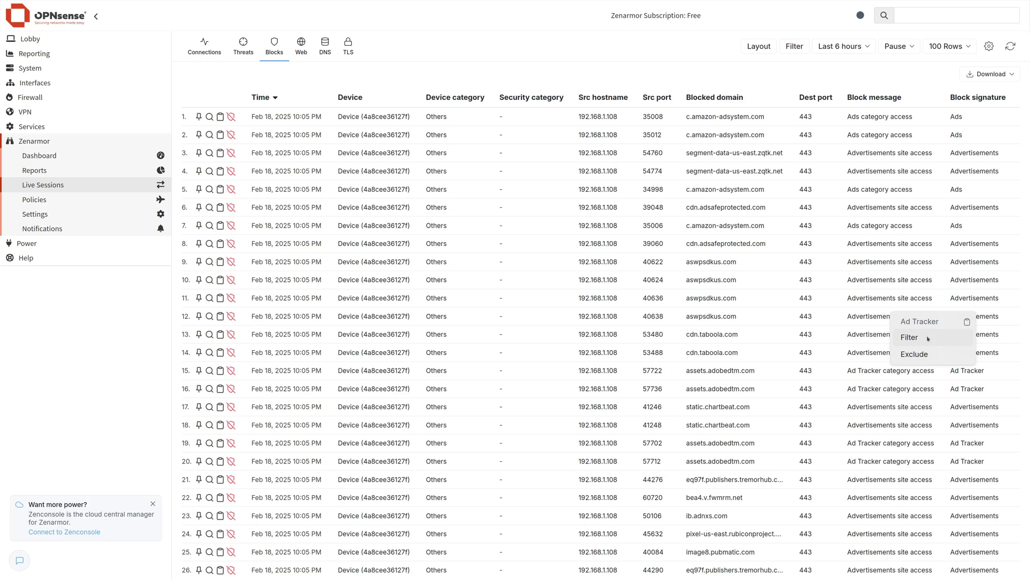
click(928, 339)
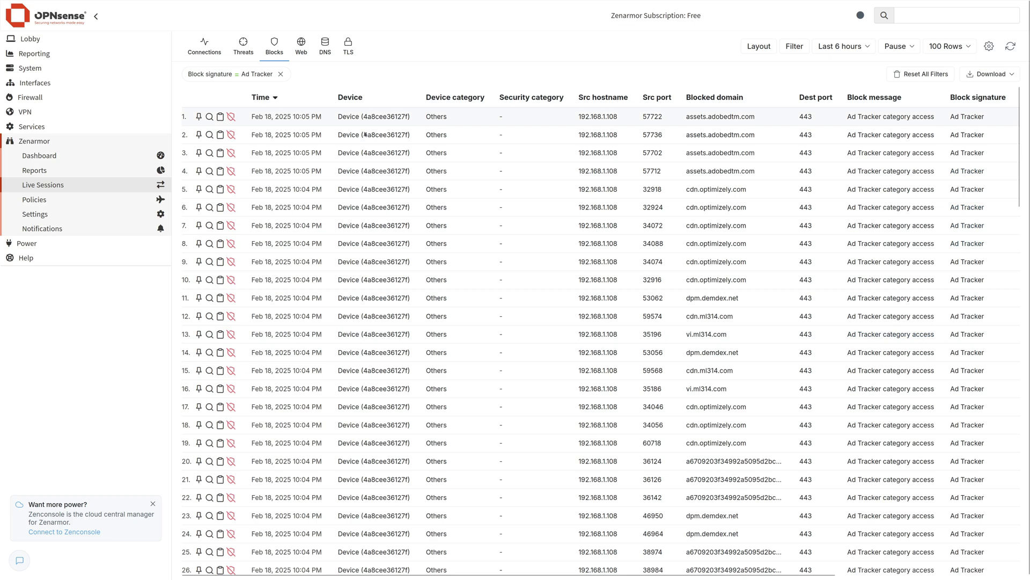
click(210, 135)
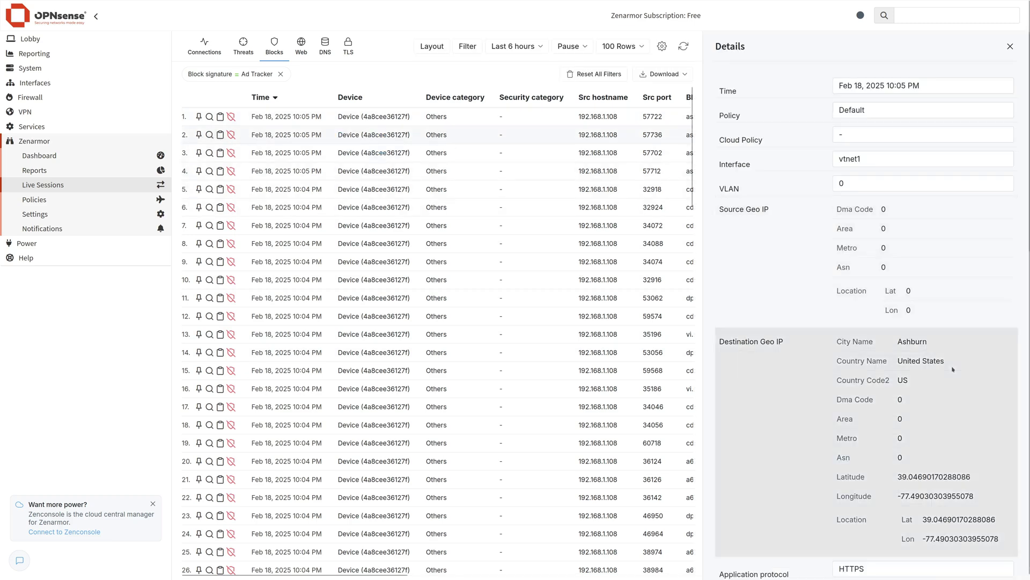
scroll(953, 369, down, 5)
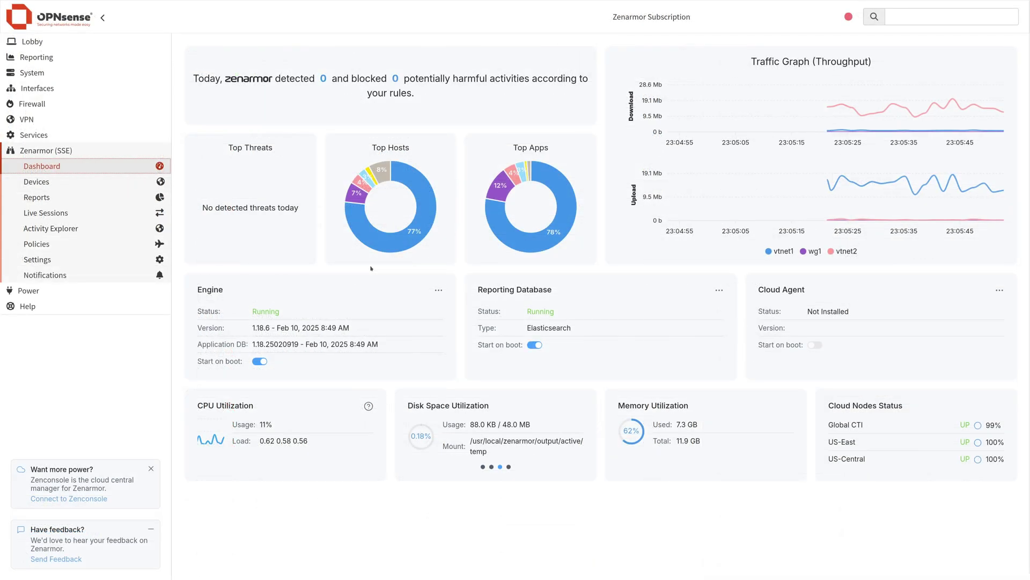
click(36, 197)
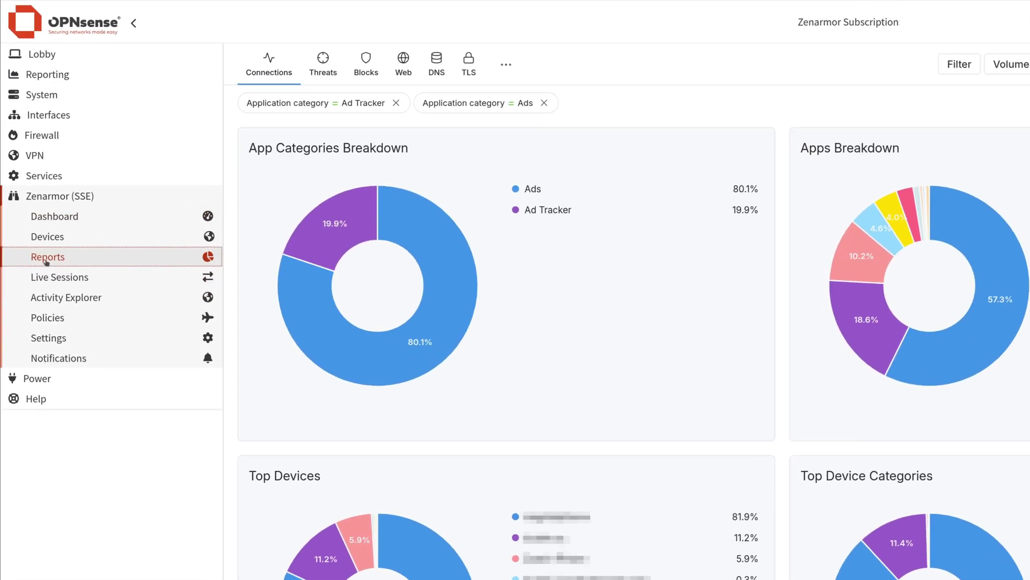
mouse_move(226, 282)
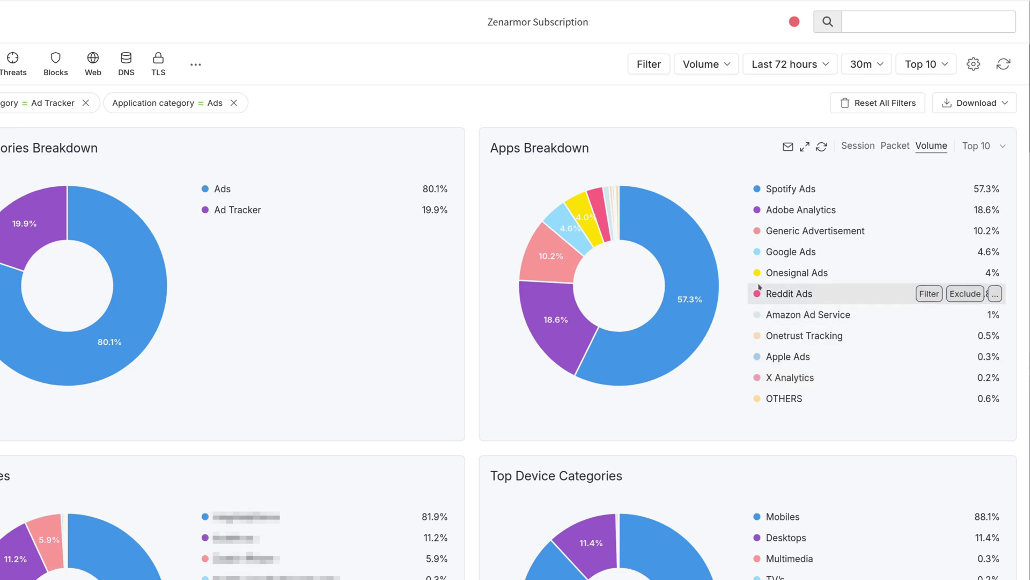
mouse_move(636, 226)
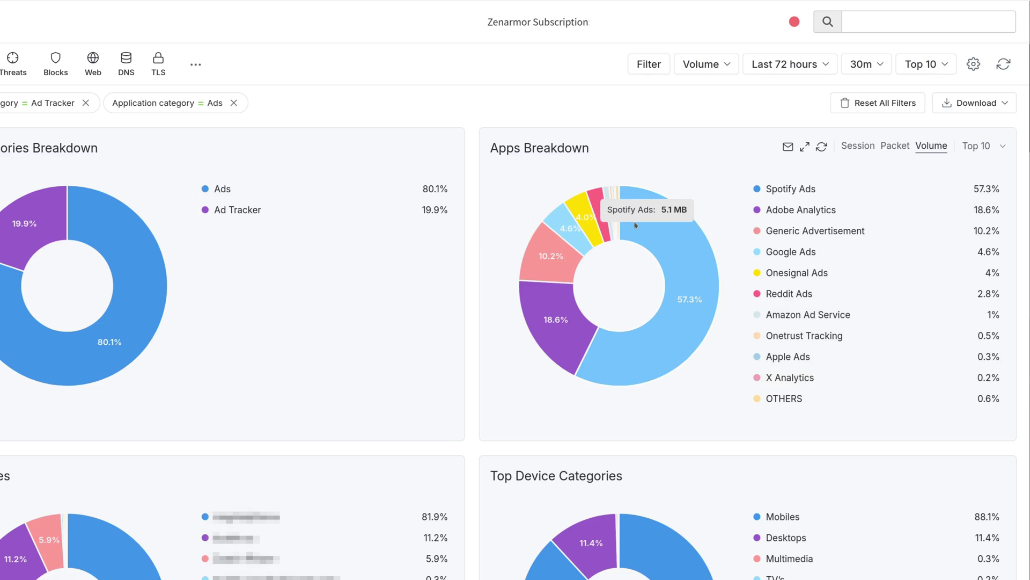
Open the options menu for the Reddit Ads slice in the Apps Breakdown chart.
click(602, 213)
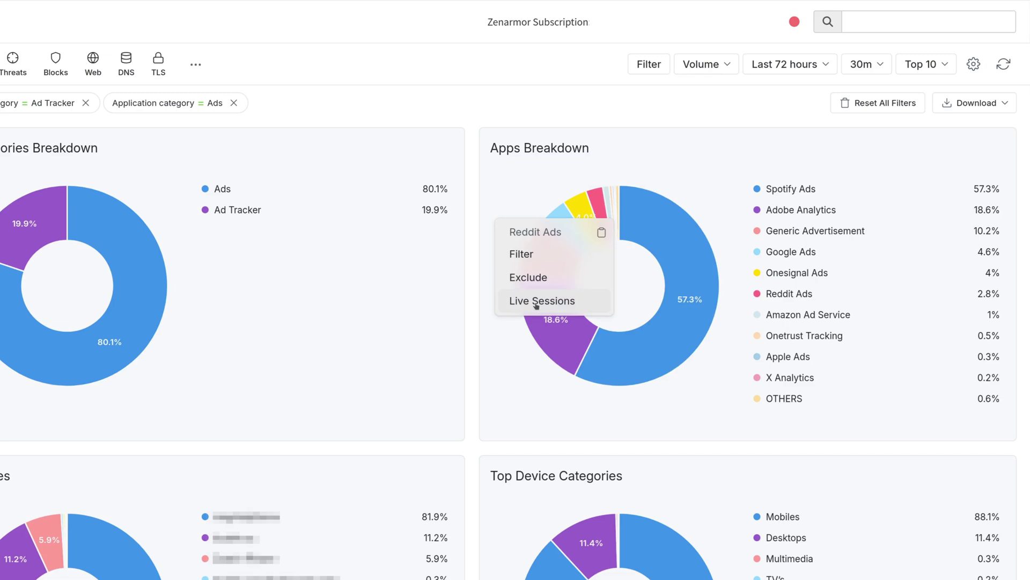
Filter reports to Reddit Ads and view its alb.reddit.com connections in Live Sessions.
click(523, 254)
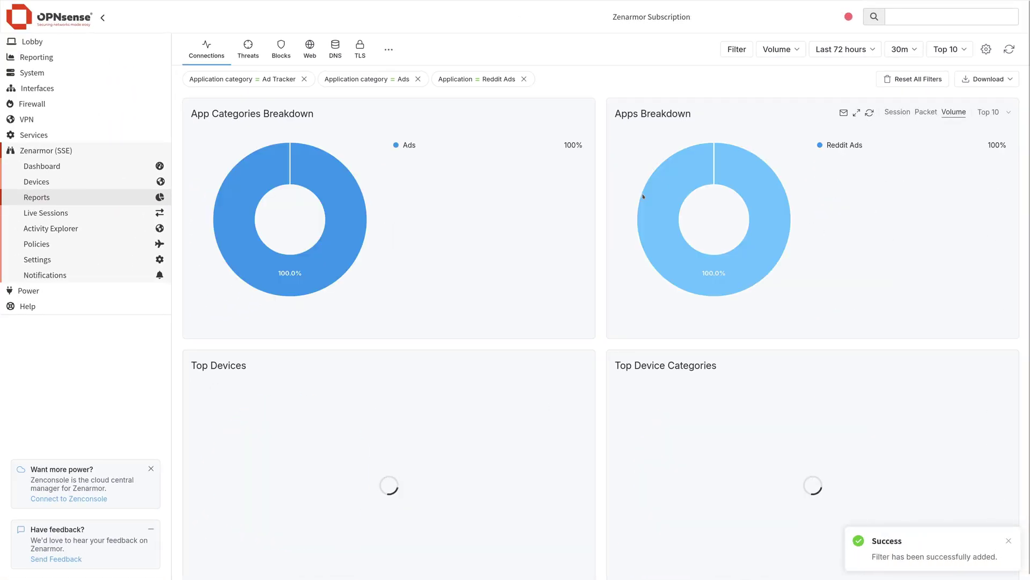
mouse_move(714, 219)
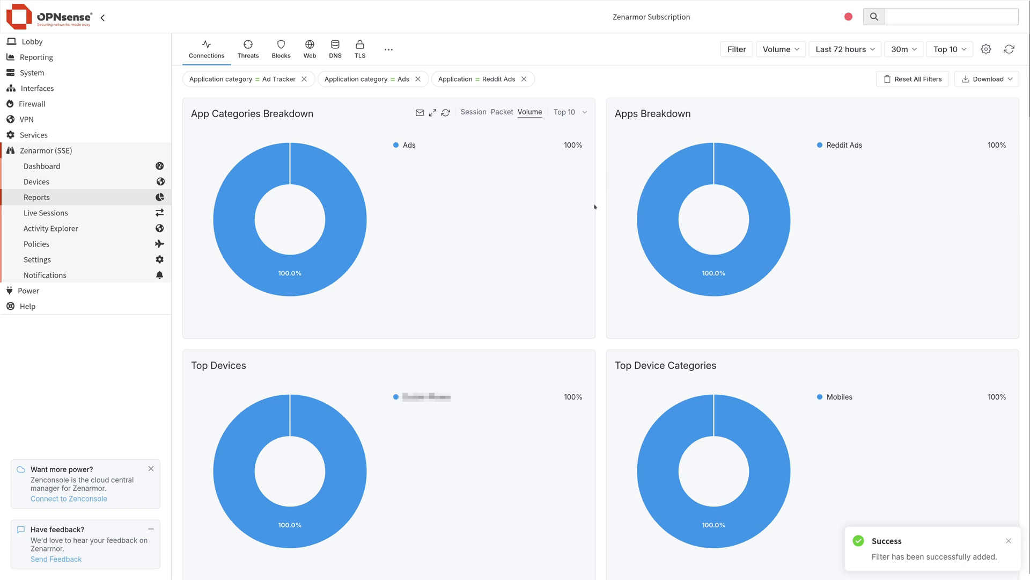
mouse_move(669, 234)
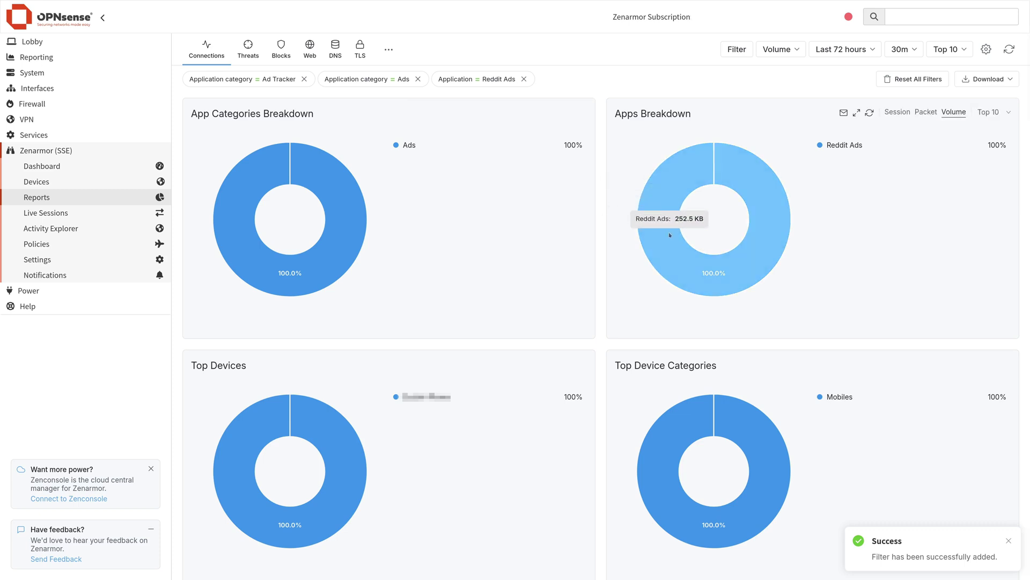
click(670, 232)
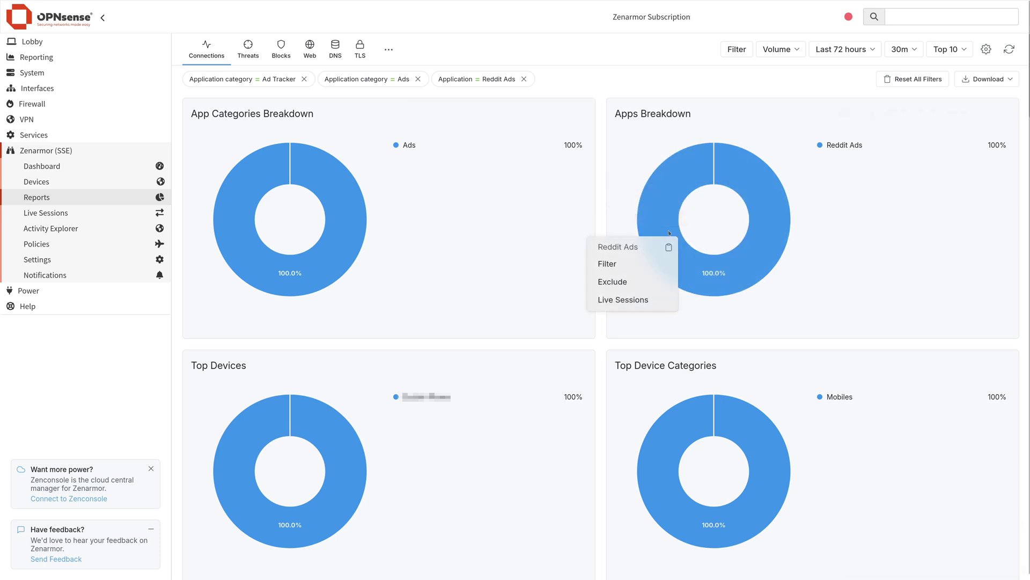
click(625, 300)
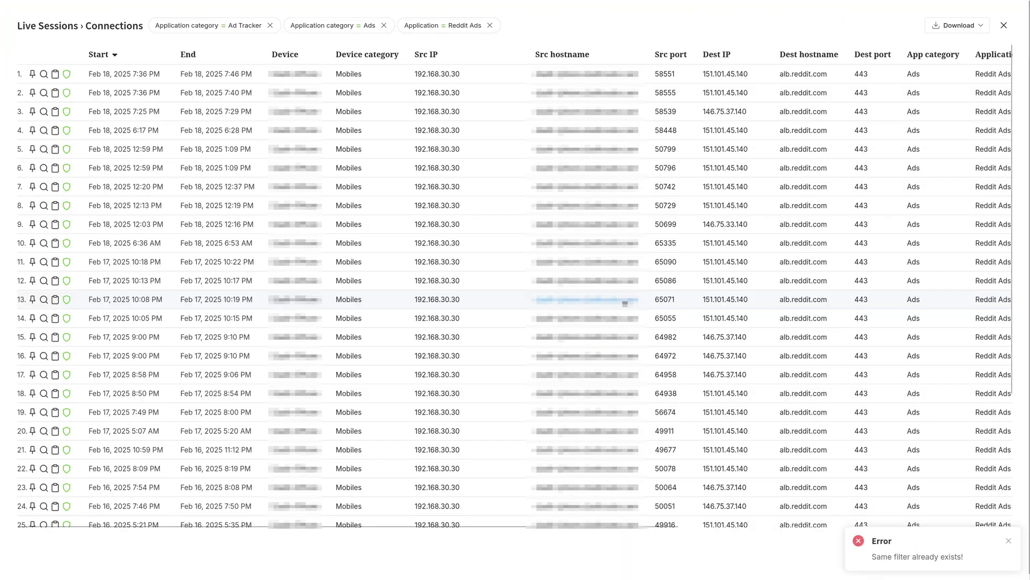